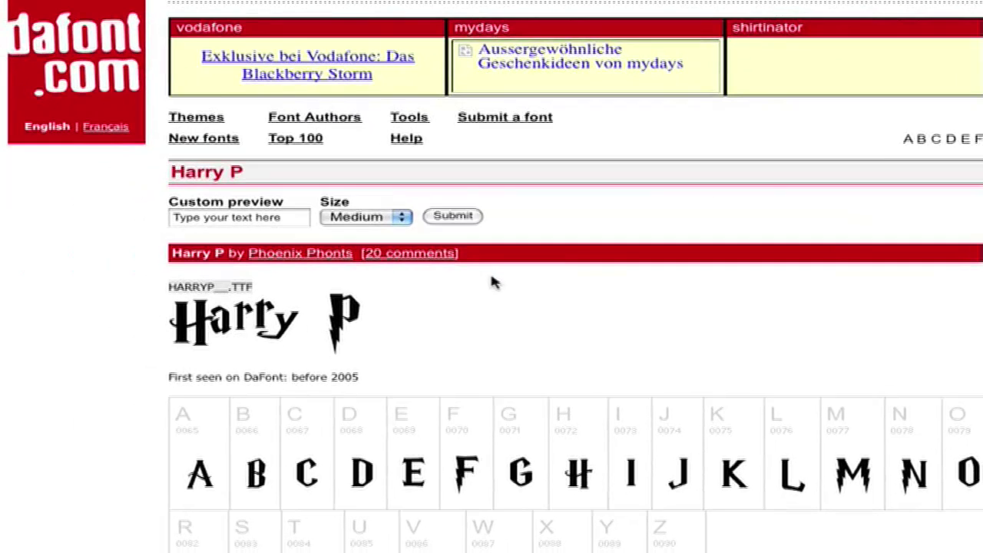
Scroll the dafont.com Harry P font page to review its letter previews
scroll(494, 283, "down", 1)
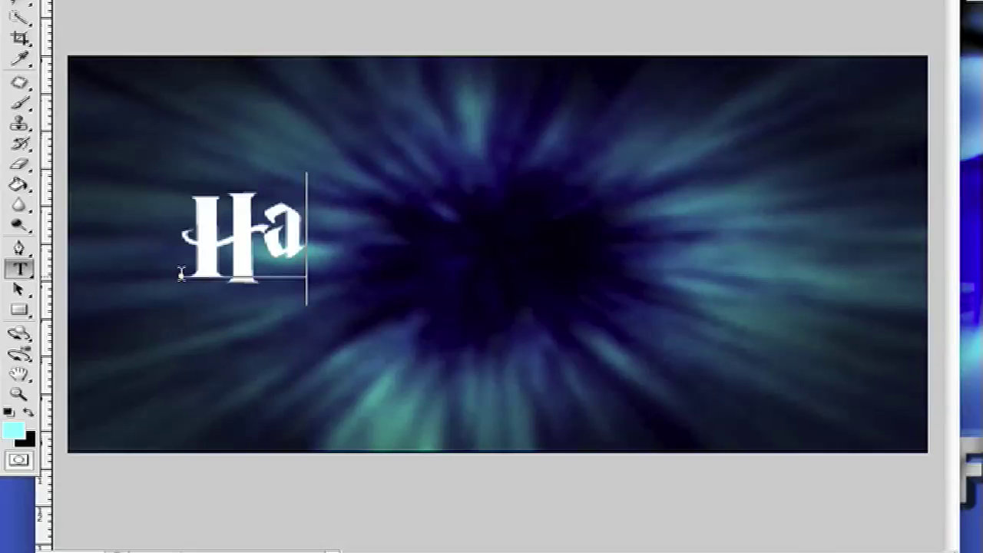
Type 'Harry Potter' in Harry P and tighten its tracking to -40
type("rry ")
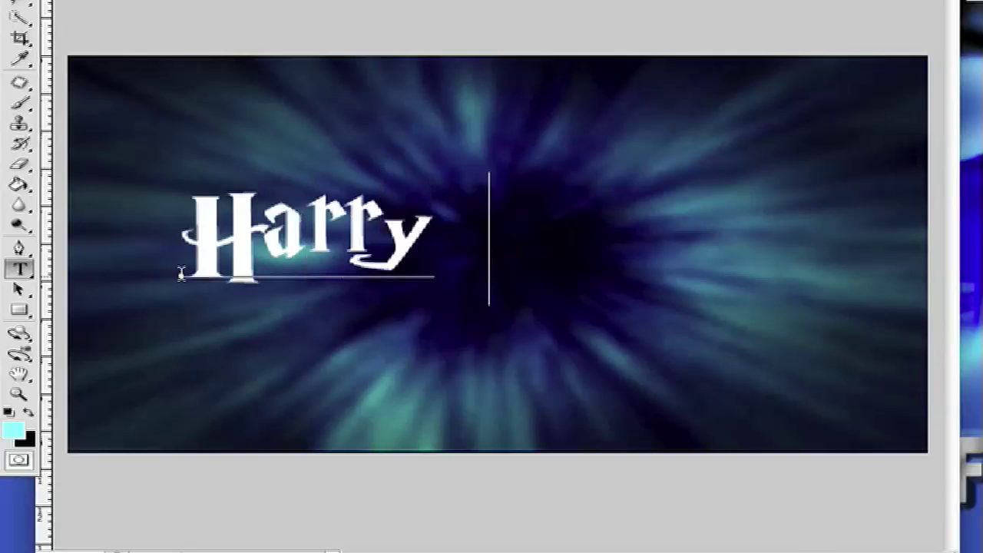
type("Potter")
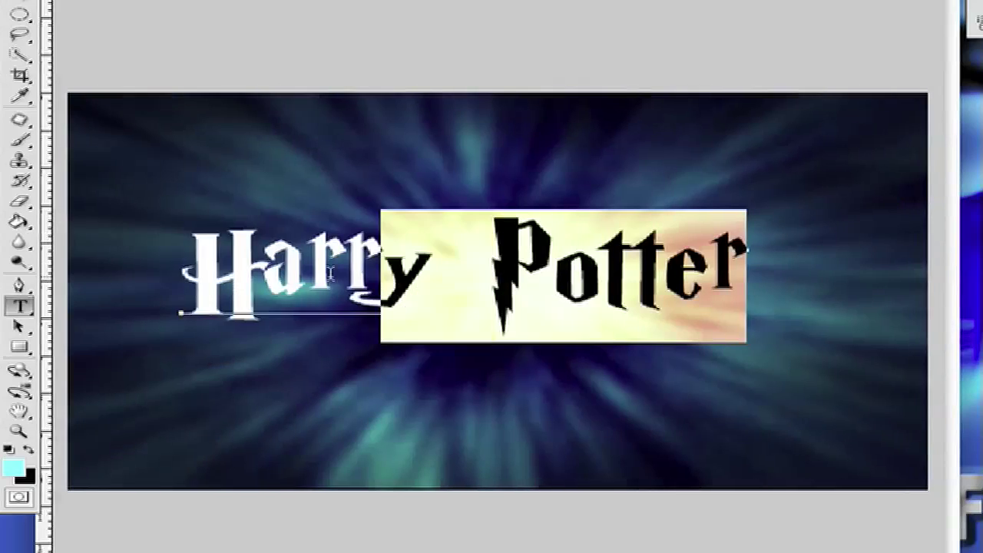
left_click_drag(384, 308, 201, 330)
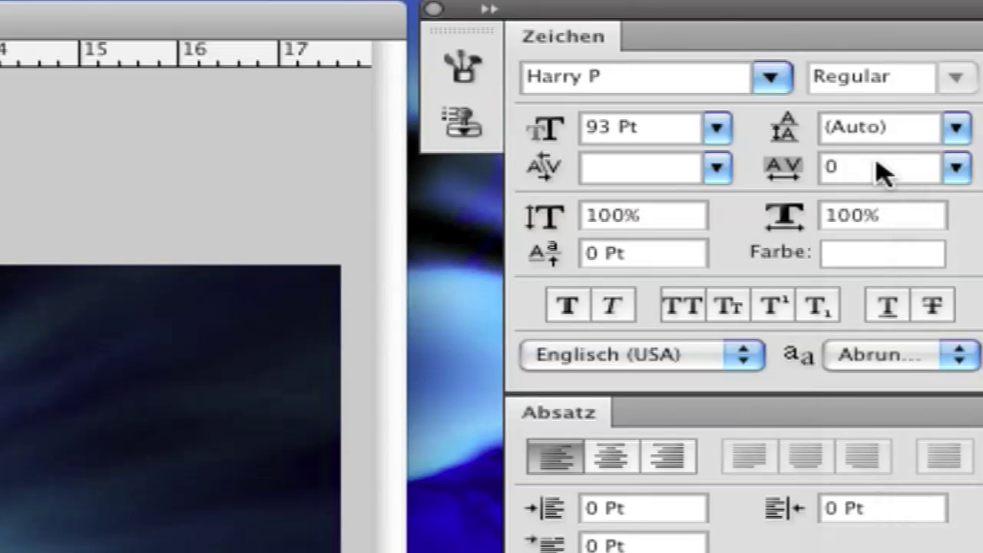
left_click(877, 167)
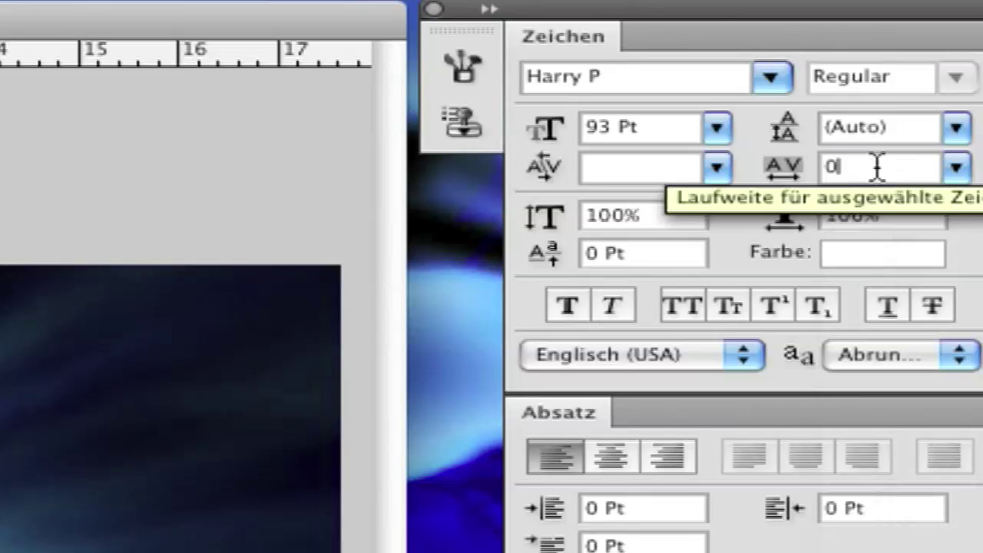
key("BackSpace")
type("-40")
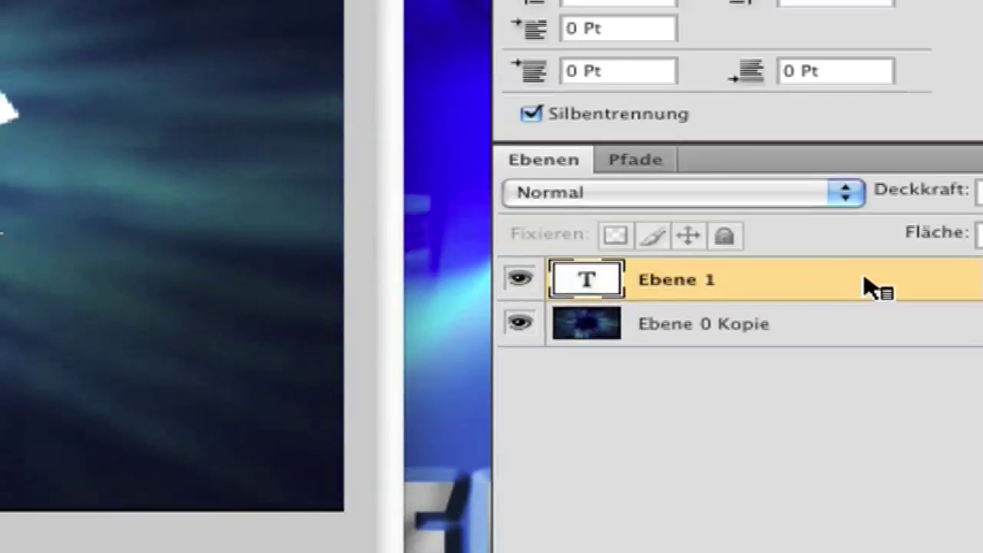
Commit the text and add a Hard Chisel Bevel and Emboss to its layer
left_click(864, 289)
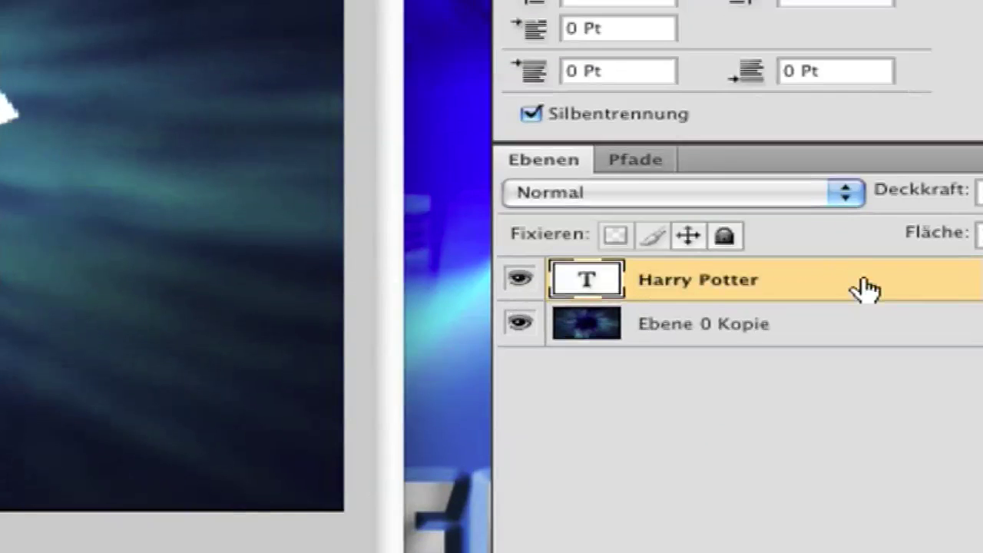
double_click(862, 286)
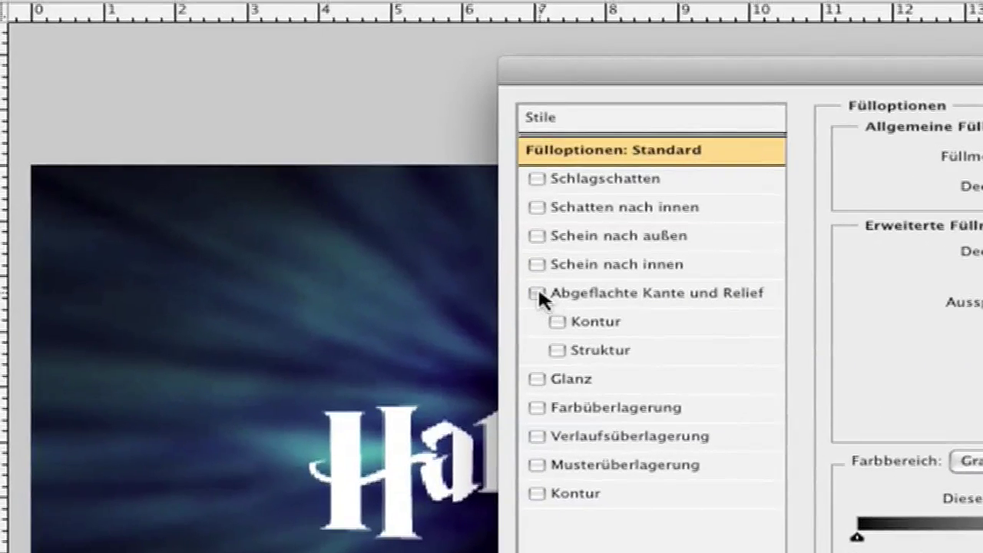
left_click(531, 281)
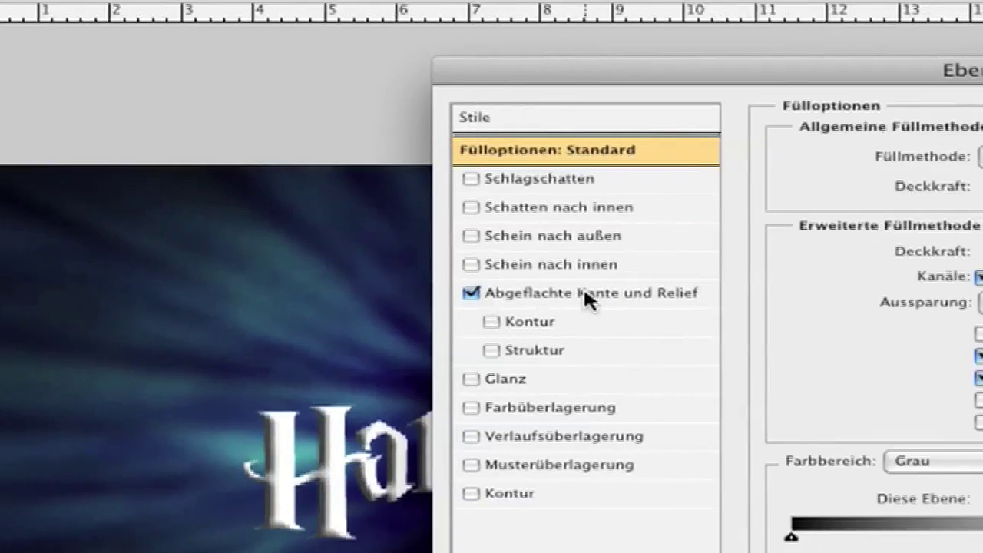
left_click(584, 289)
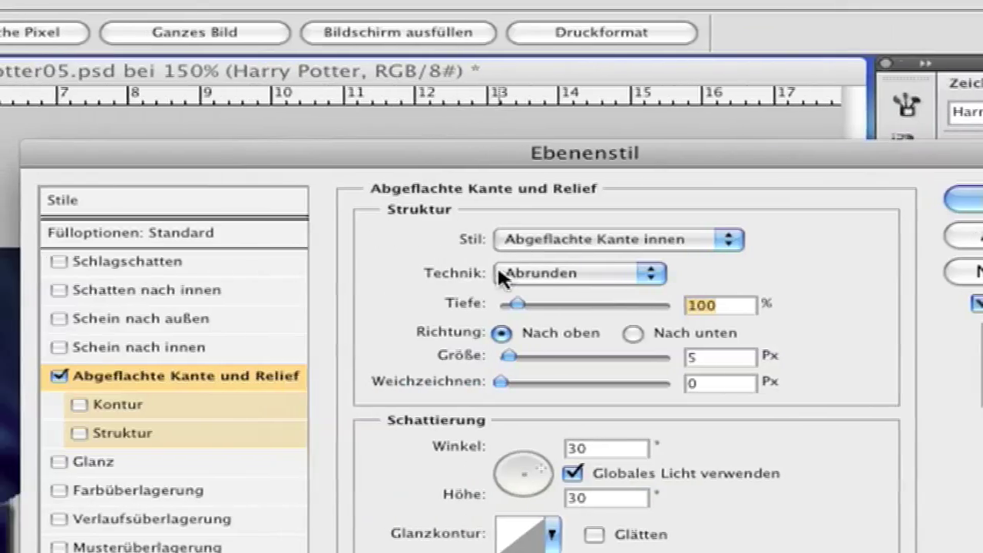
left_click(334, 277)
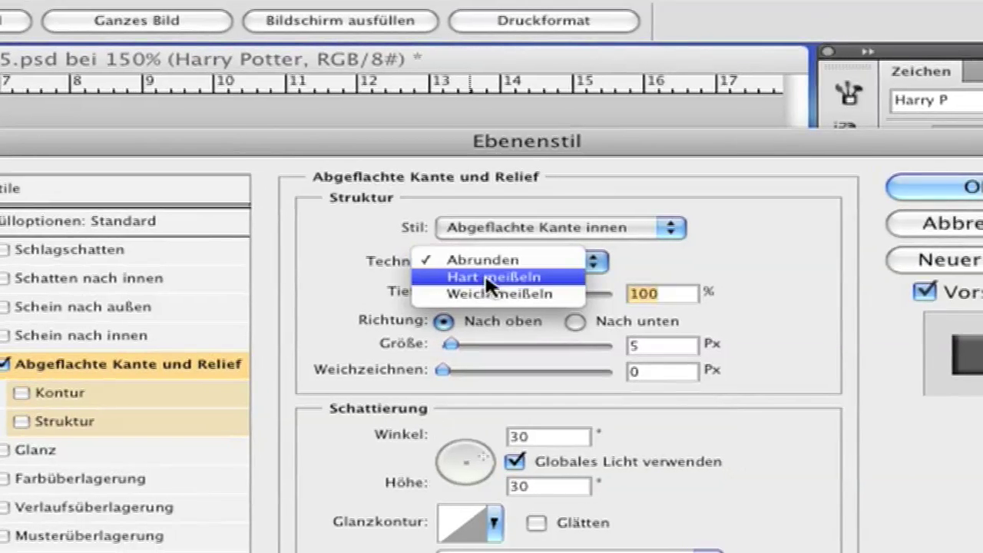
left_click(511, 289)
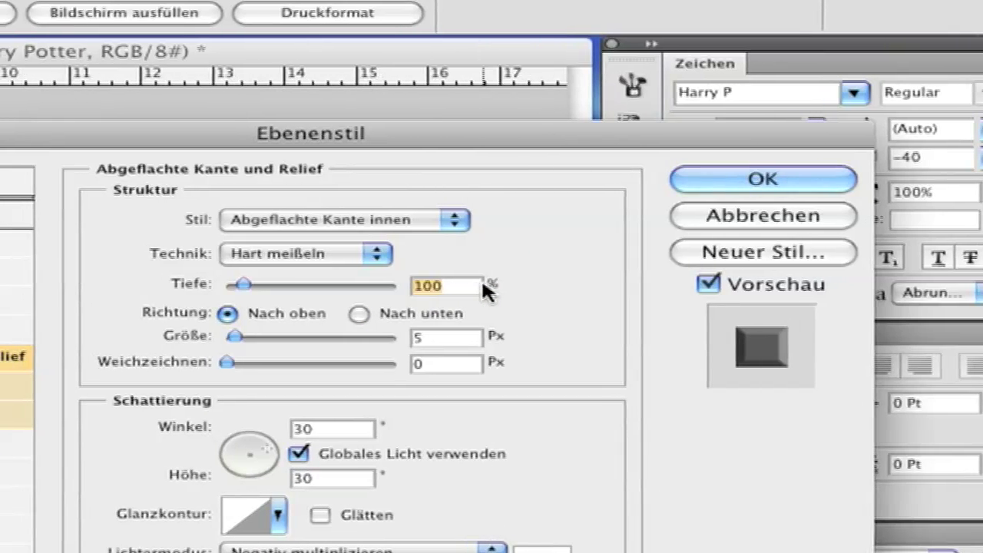
Set bevel depth 150%, direction Down, size 8, with a peaked gloss contour
type("150")
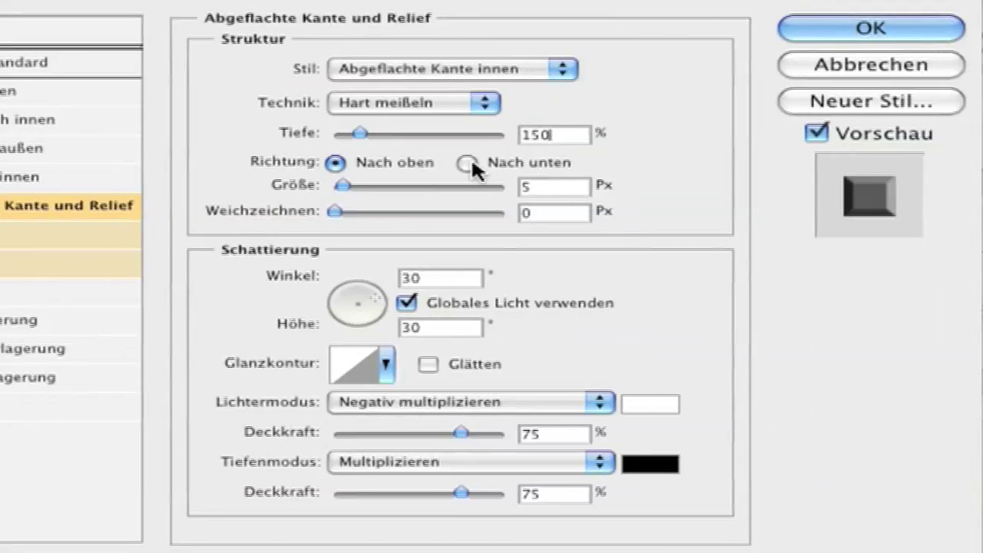
left_click(467, 163)
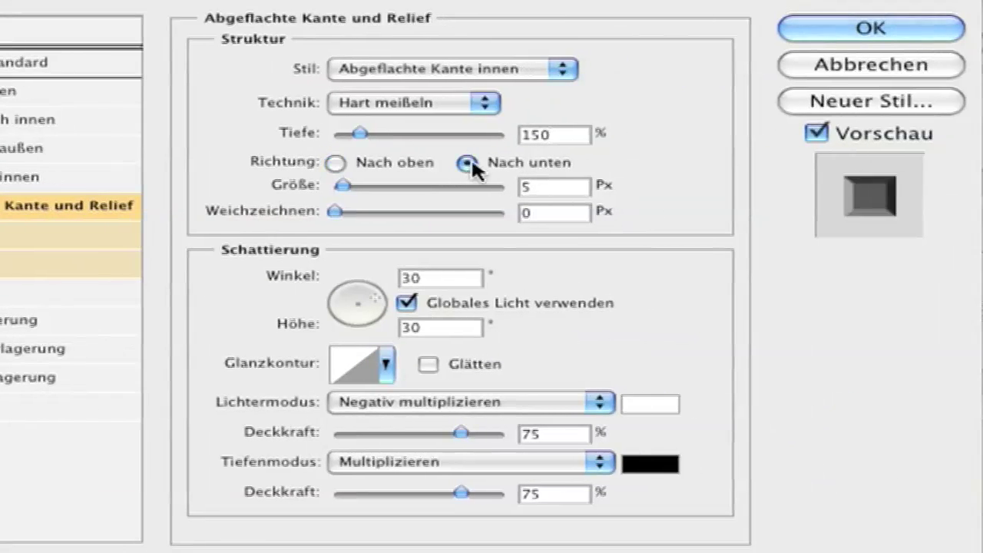
key("BackSpace")
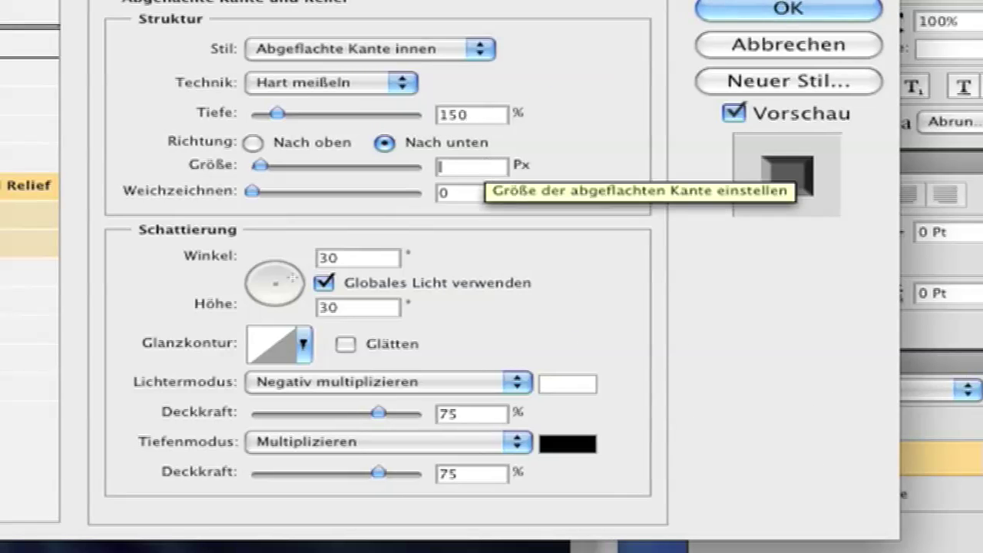
type("8")
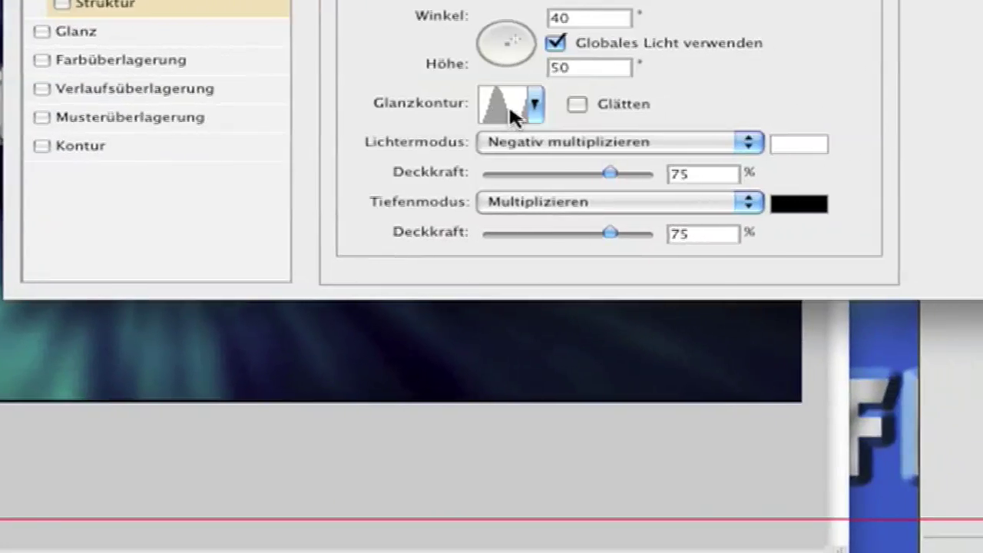
left_click(514, 115)
left_click(544, 141)
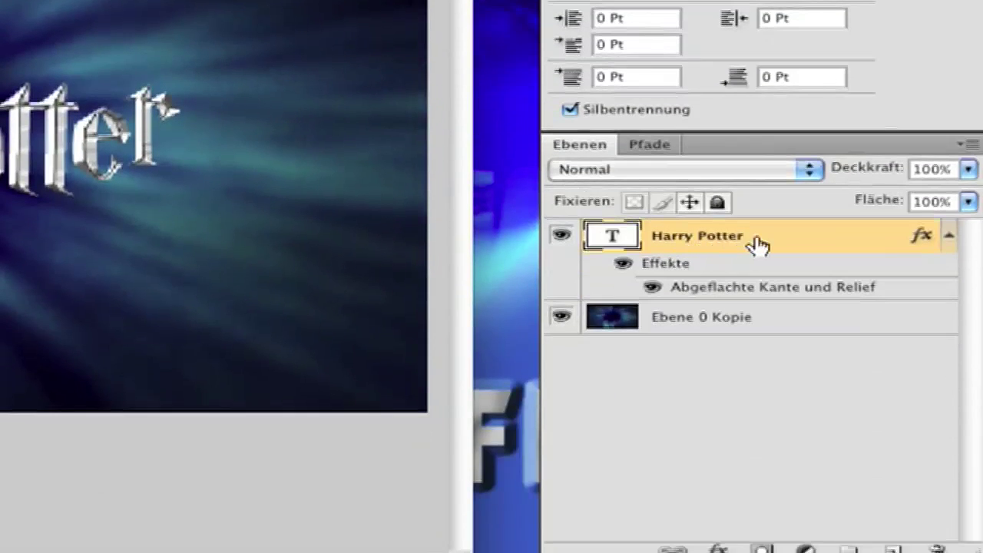
Add an outer glow and an olive-green #8a9400 colour overlay to the Harry Potter text
double_click(758, 244)
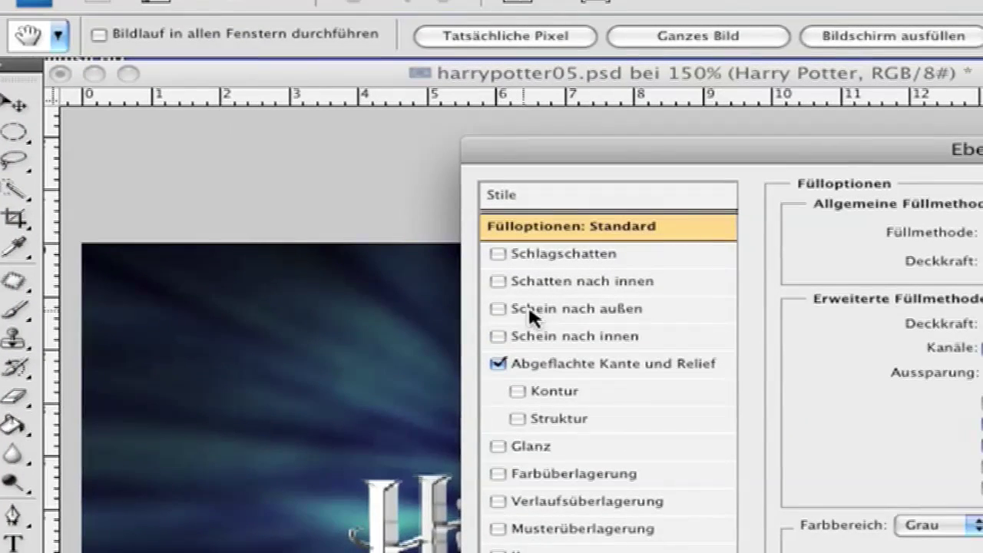
left_click(512, 308)
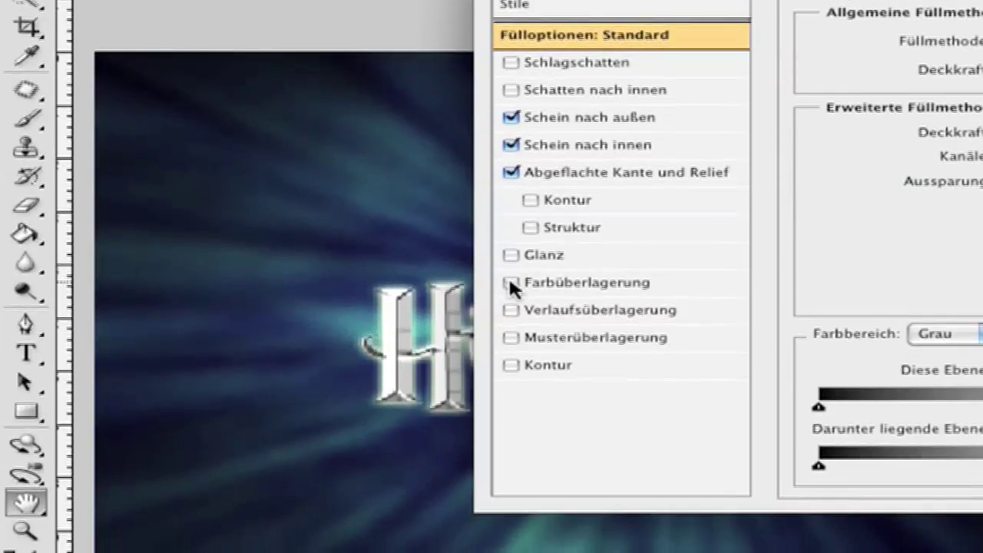
left_click(511, 291)
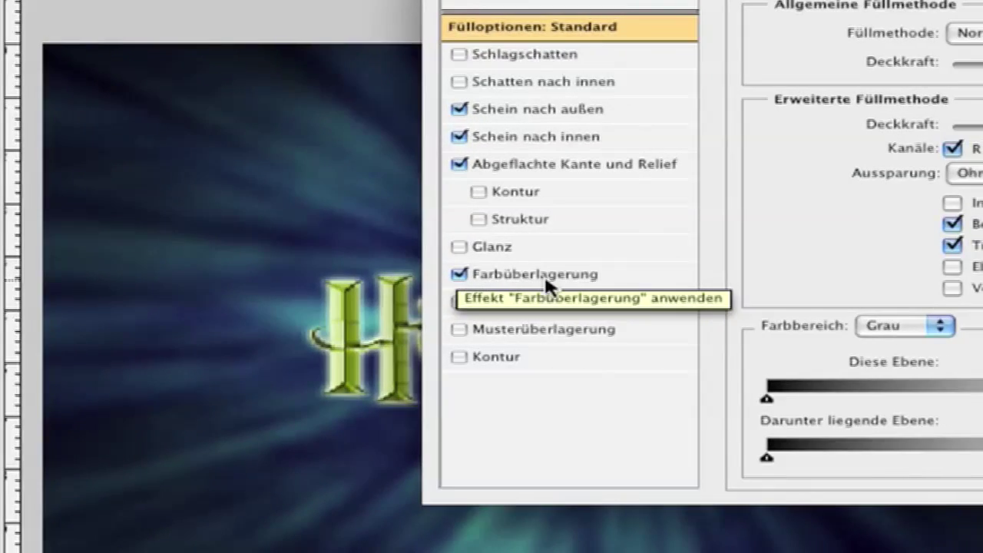
left_click(550, 284)
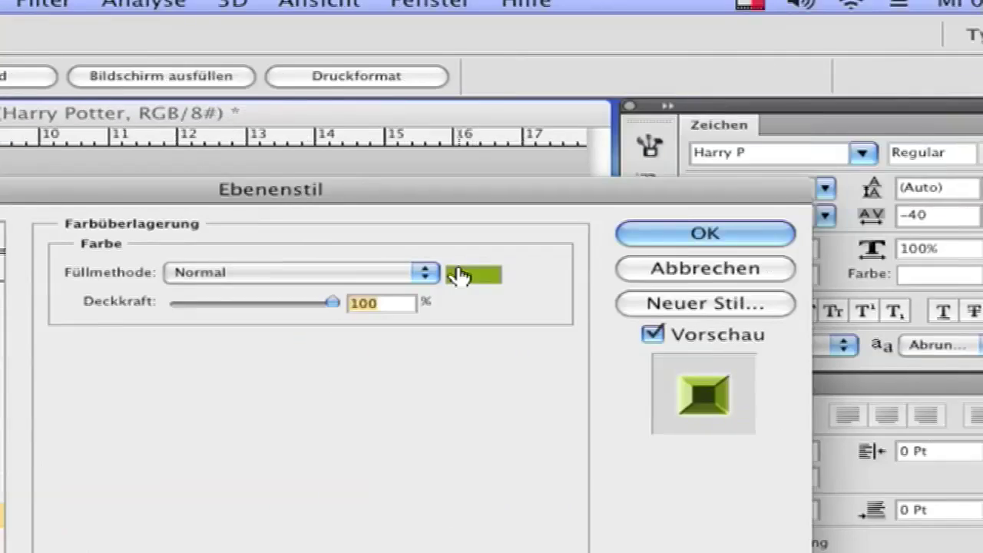
left_click(465, 275)
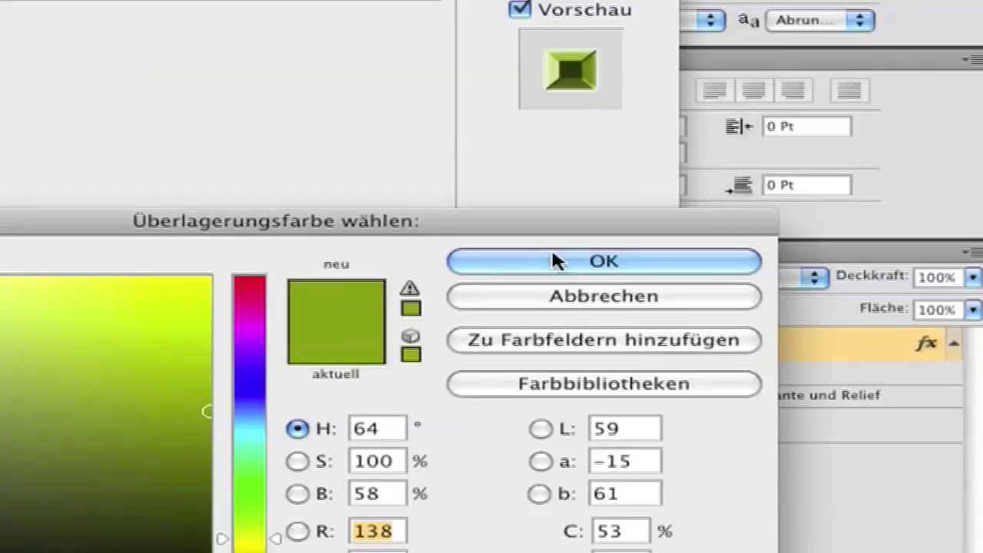
left_click(817, 135)
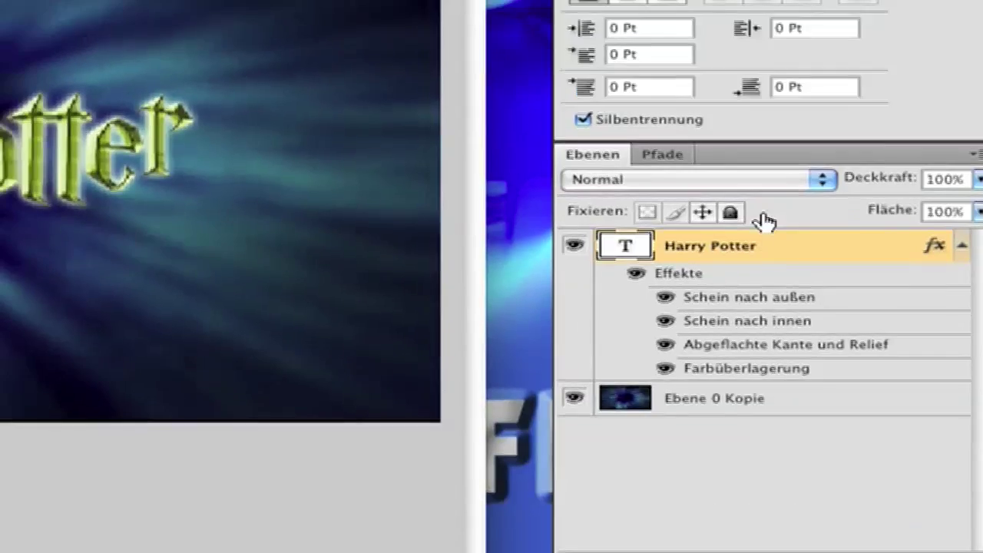
Remove the outer glow, inner glow and colour overlay, and add inner and drop shadows
double_click(774, 211)
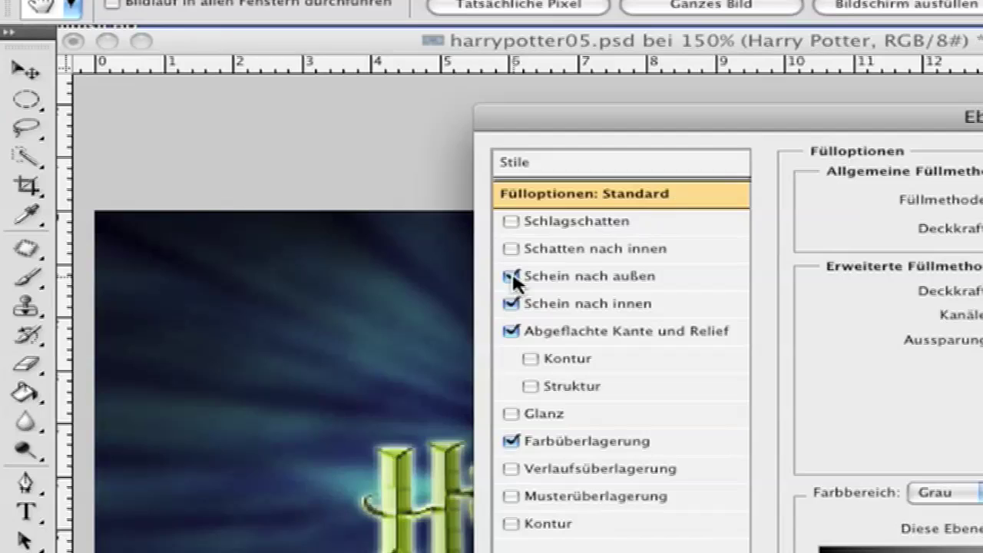
left_click(511, 275)
left_click(507, 289)
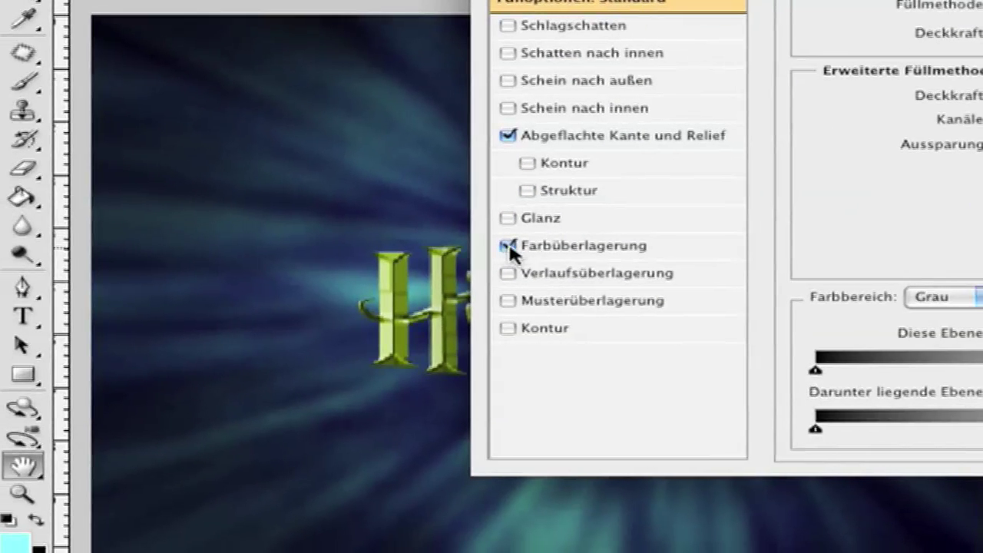
left_click(508, 246)
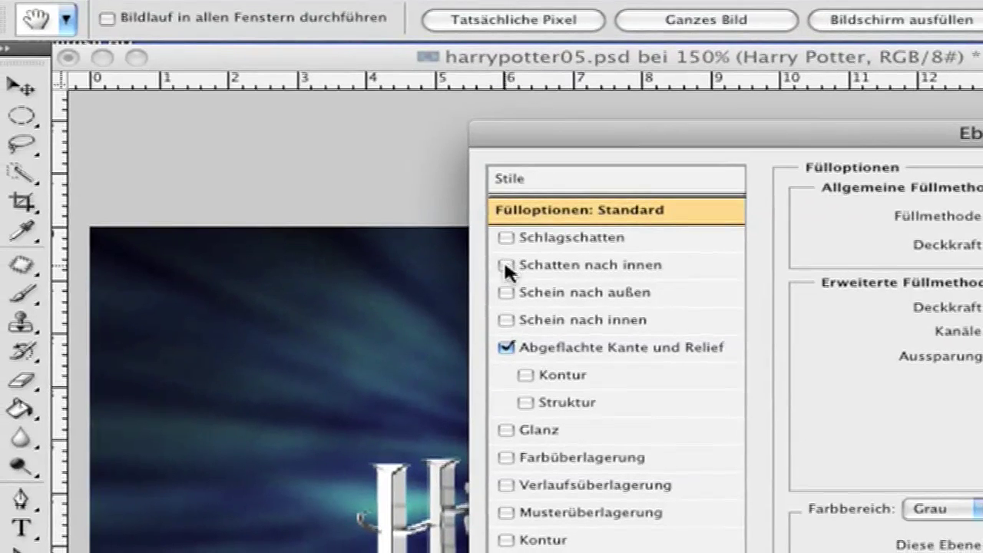
left_click(506, 264)
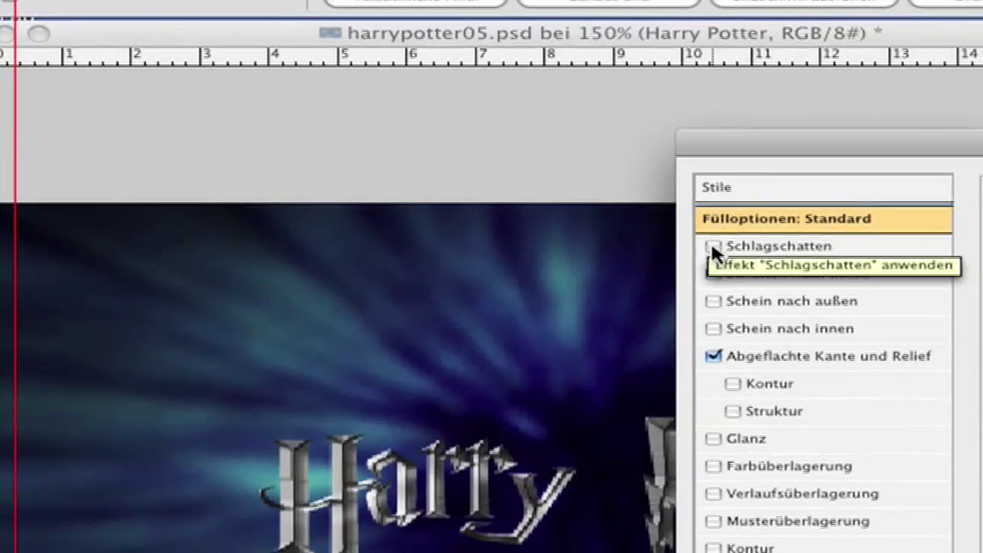
left_click(709, 246)
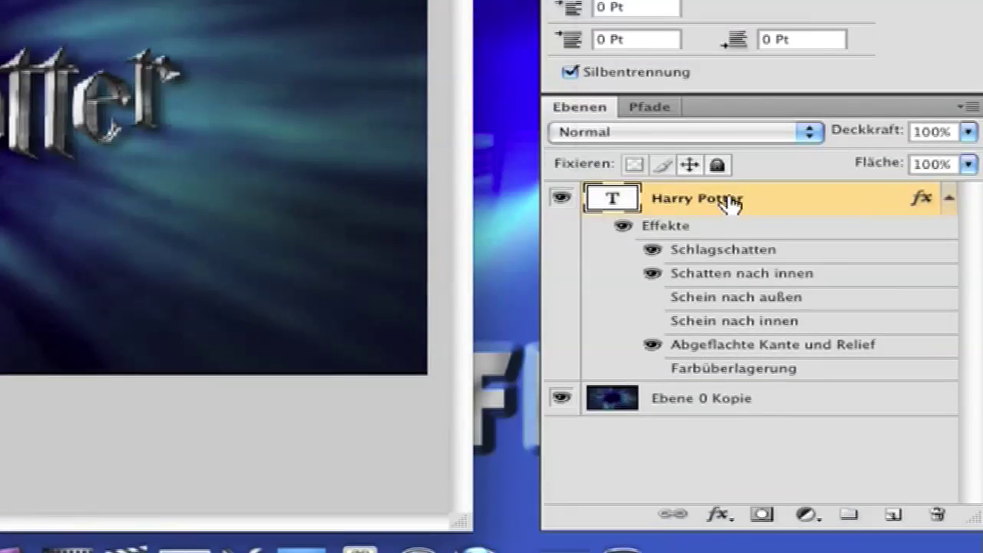
Duplicate the Harry Potter text layer and select all of the copy's text
right_click(914, 172)
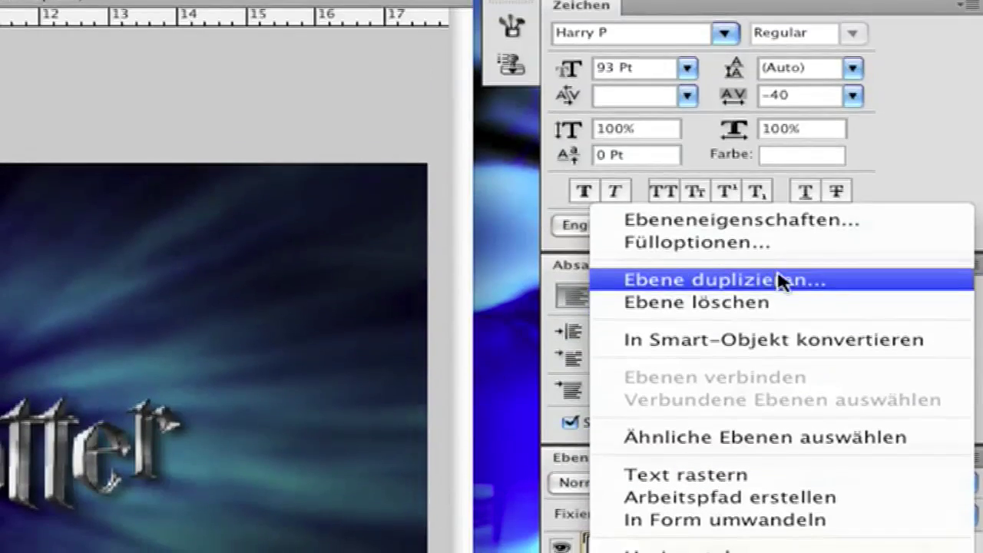
left_click(781, 282)
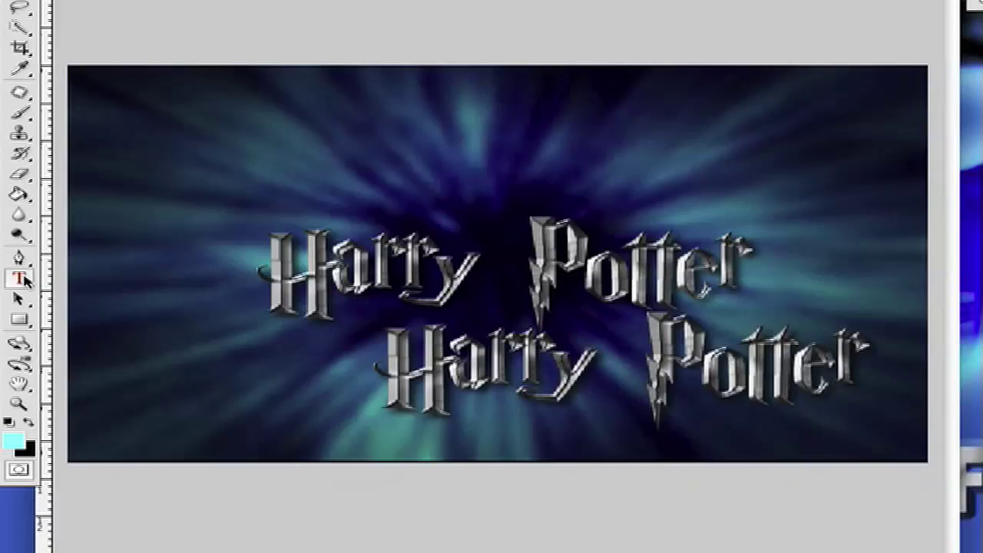
left_click(23, 280)
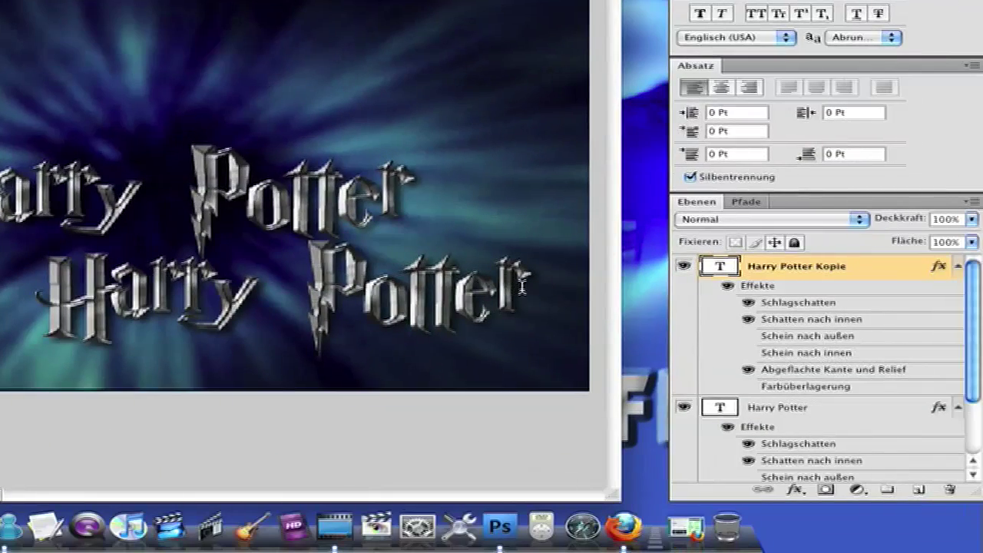
left_click_drag(515, 288, 11, 289)
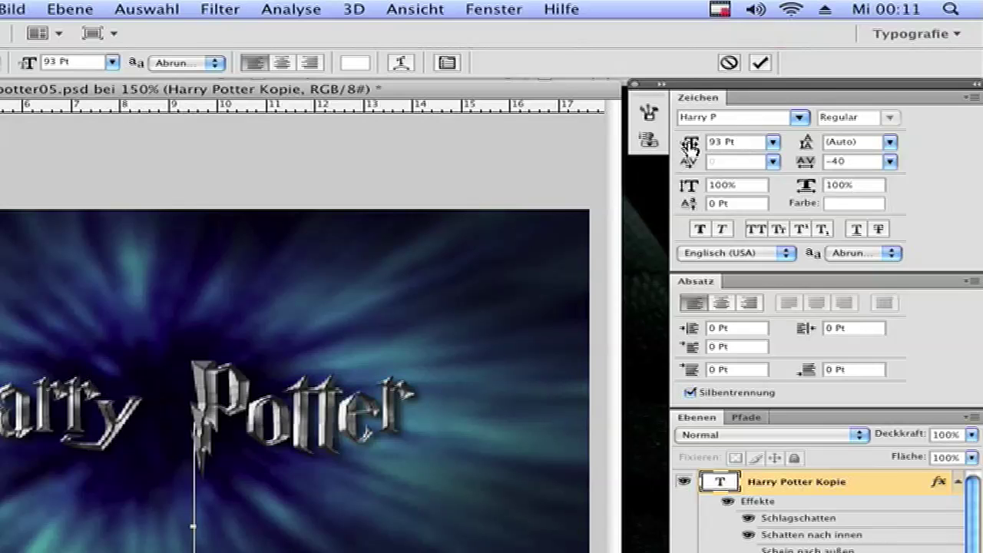
Shrink the copy to 85 pt and type the subtitle lines, ending with a Half- line and 'Expert'
left_click_drag(687, 146, 665, 148)
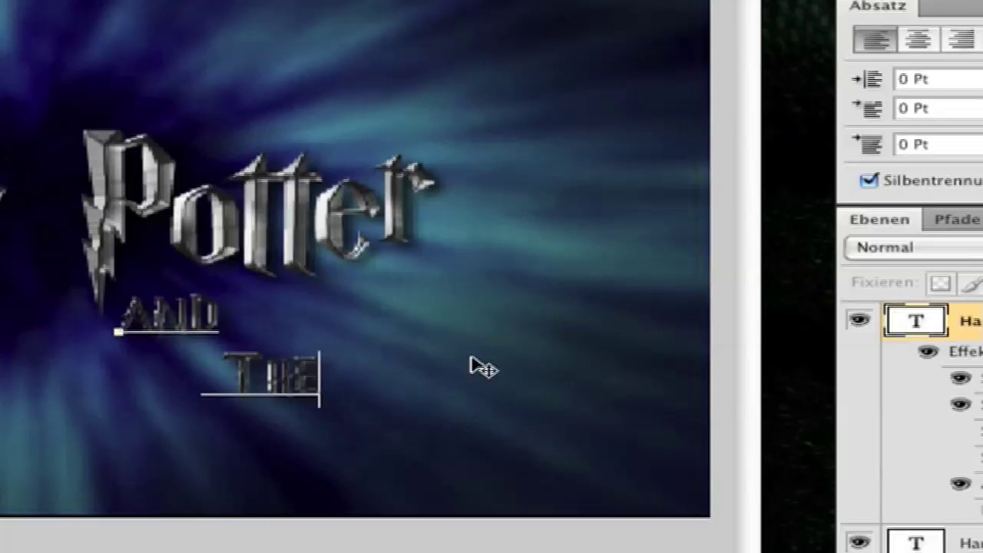
key("Return")
type("HAr")
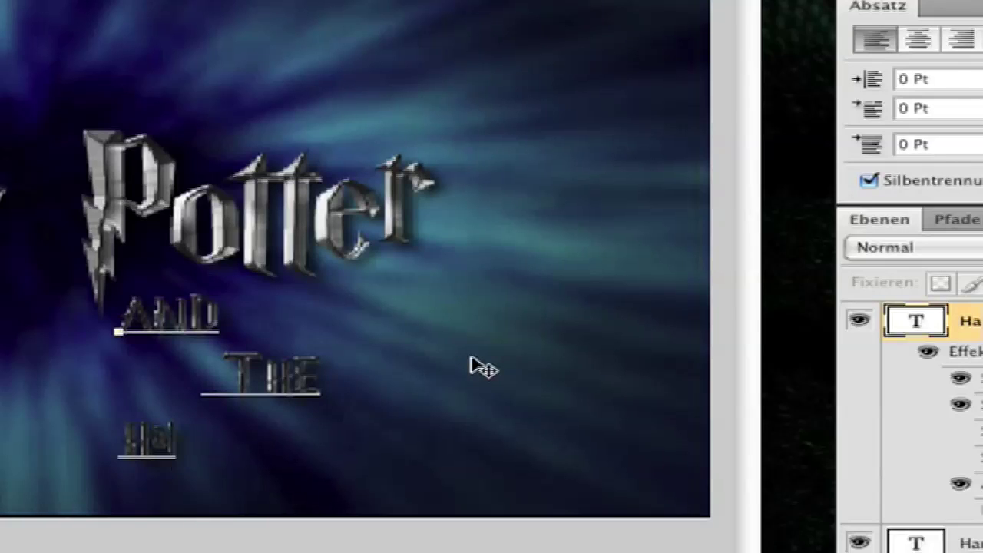
type("f-")
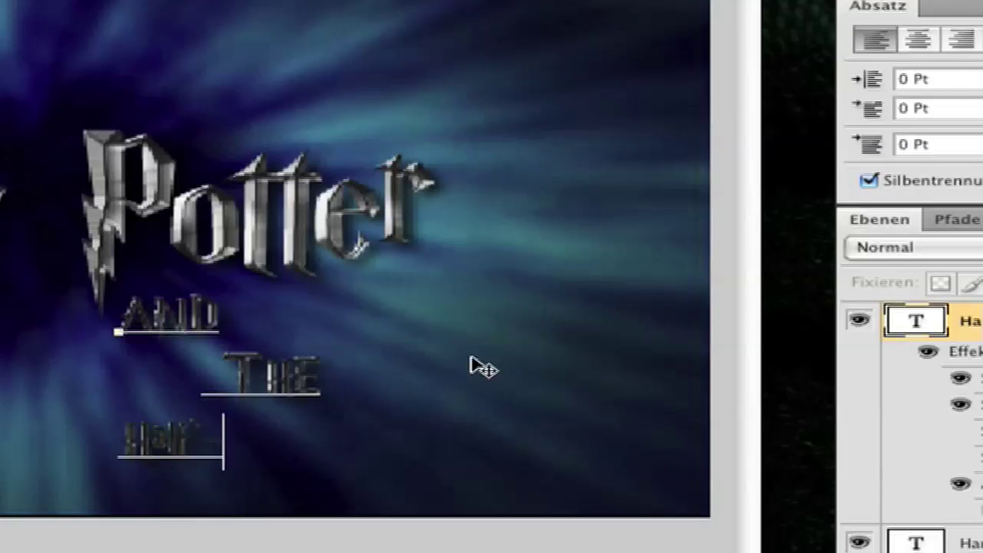
type("Blo")
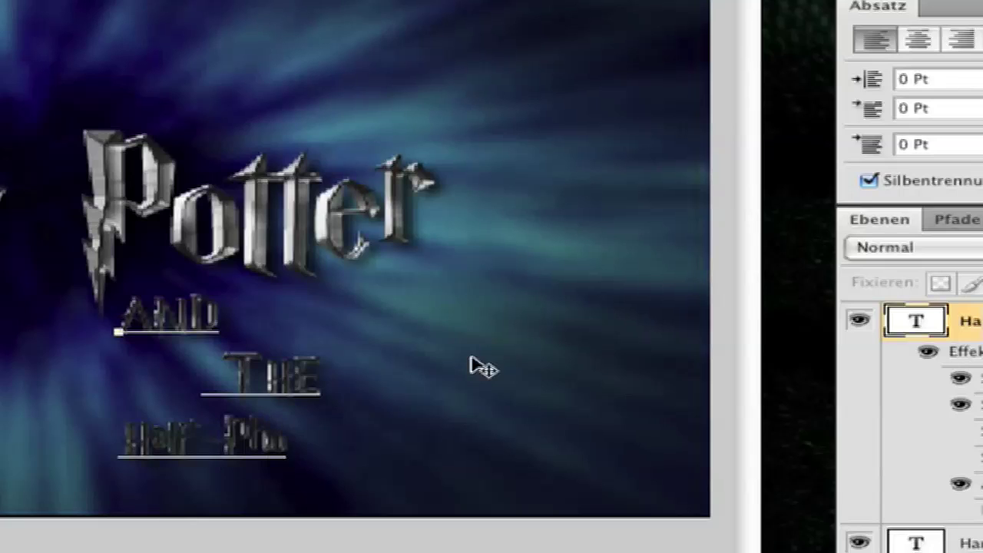
type("odod Pr")
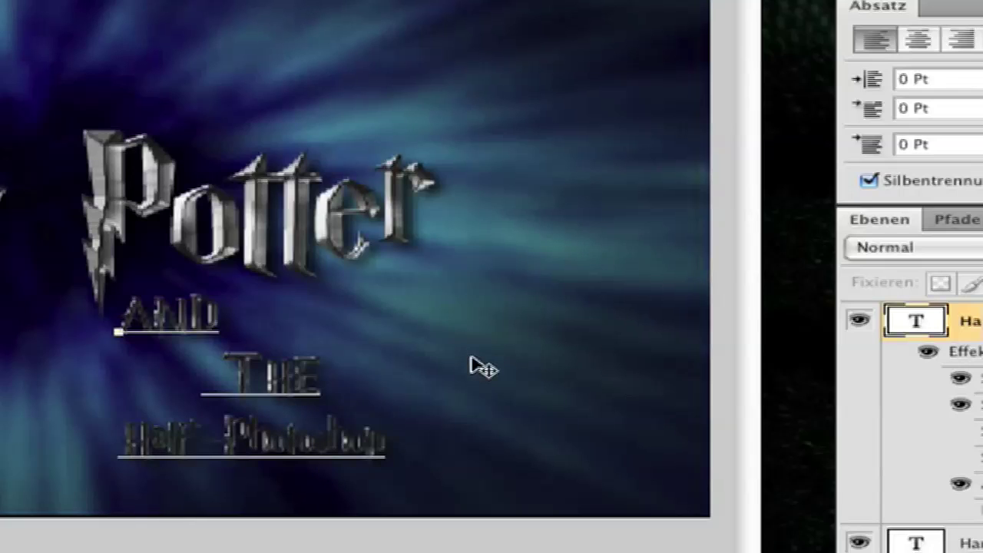
key("Return")
type("E")
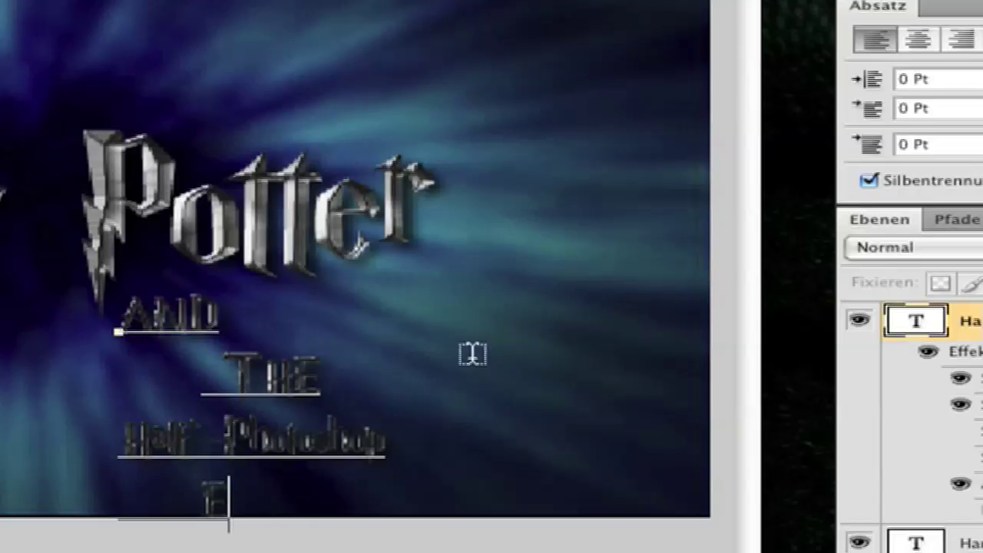
type("xpert")
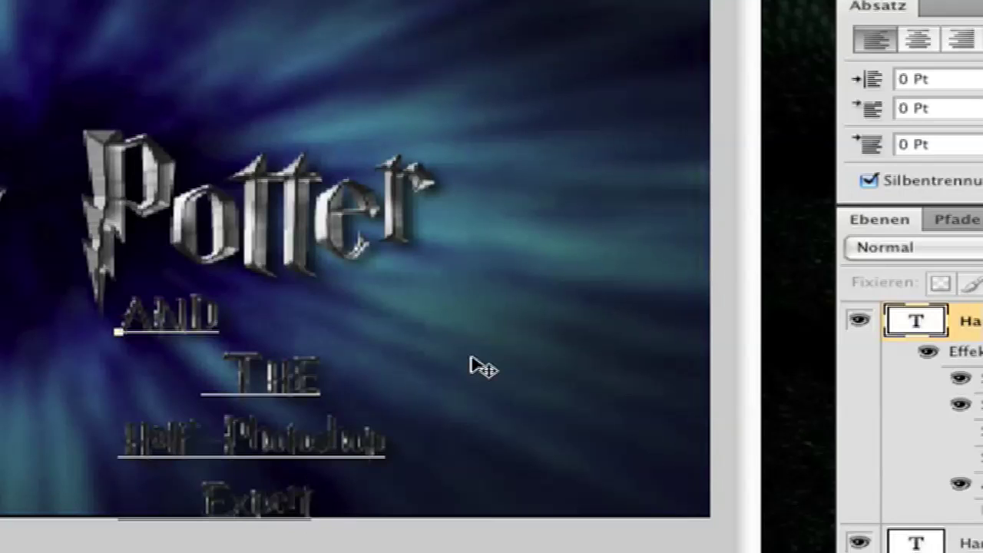